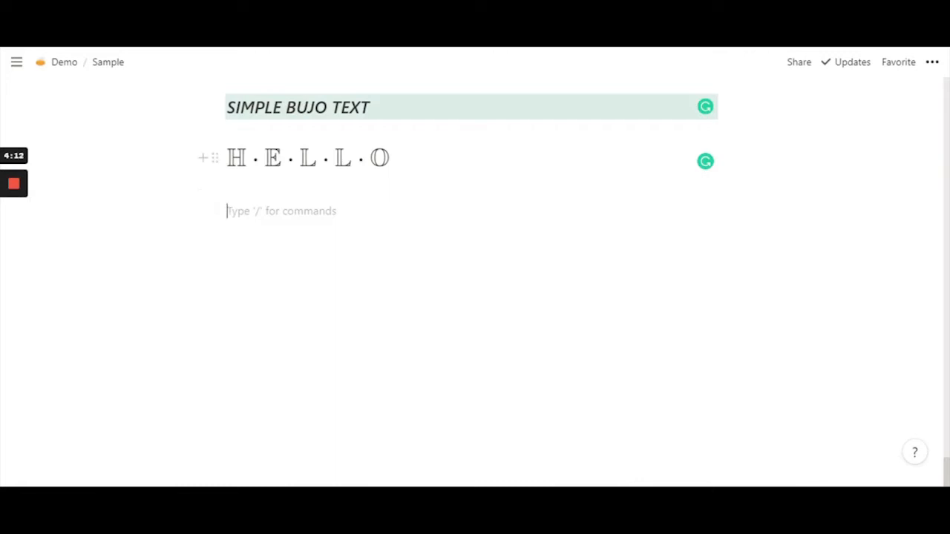
Write the LaTeX code \mathbb{H\cdot E\cdot Y} as plain text on the empty line below the HELLO heading
text(\)
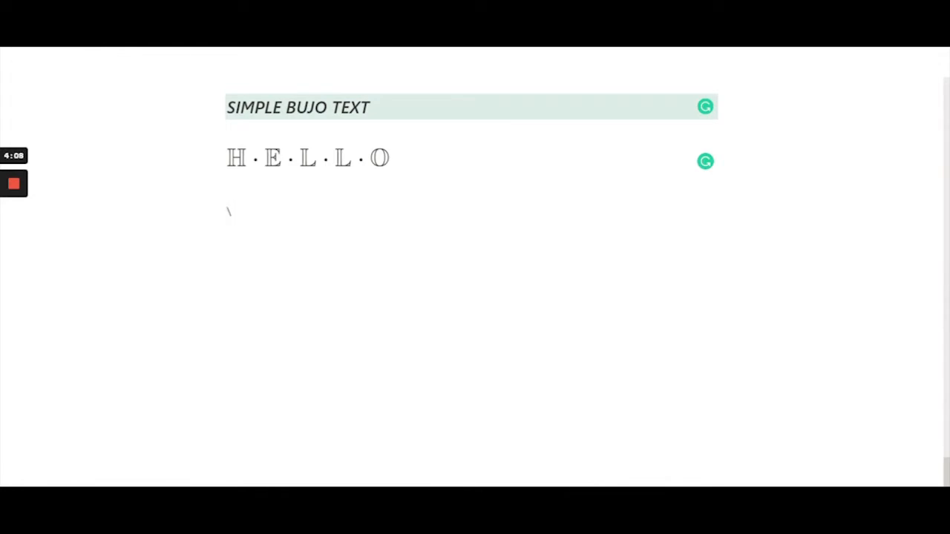
text(mathbb{)
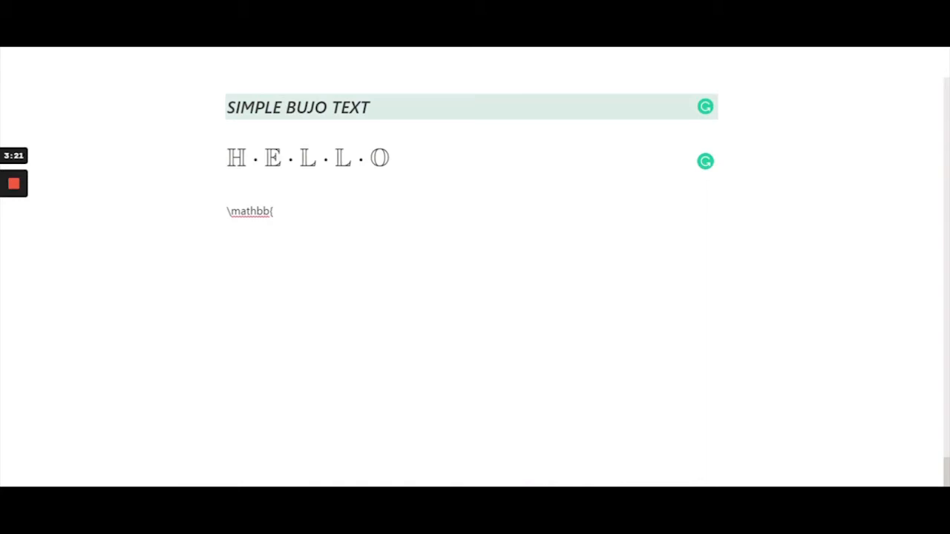
text(H)
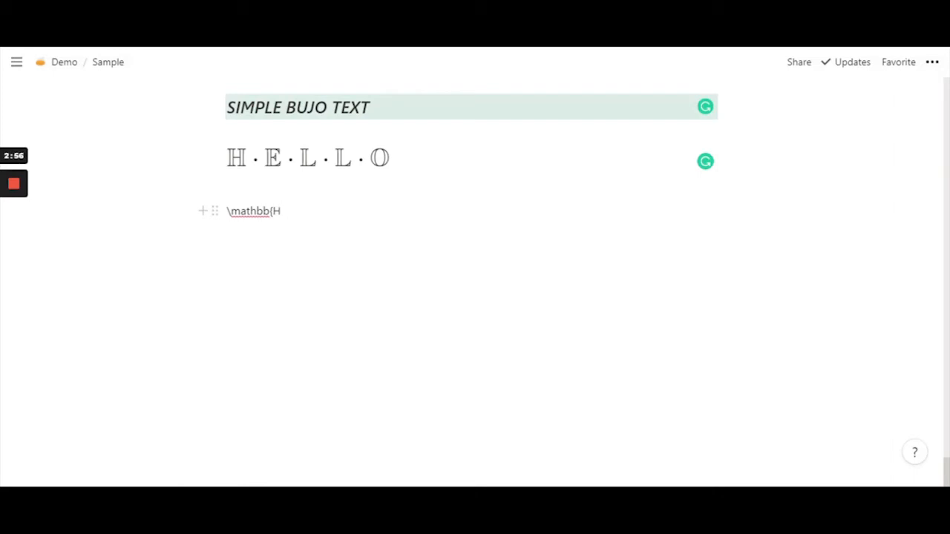
text(\)
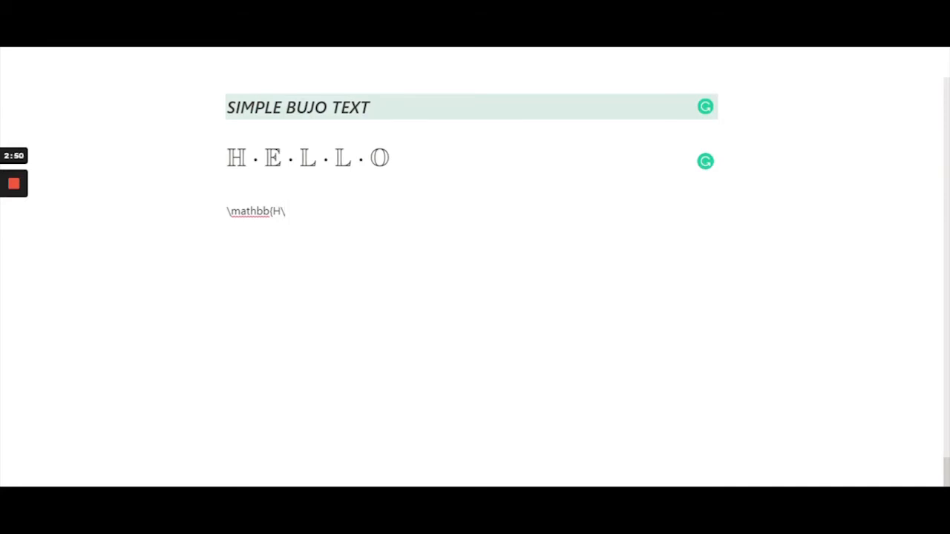
text(cdot)
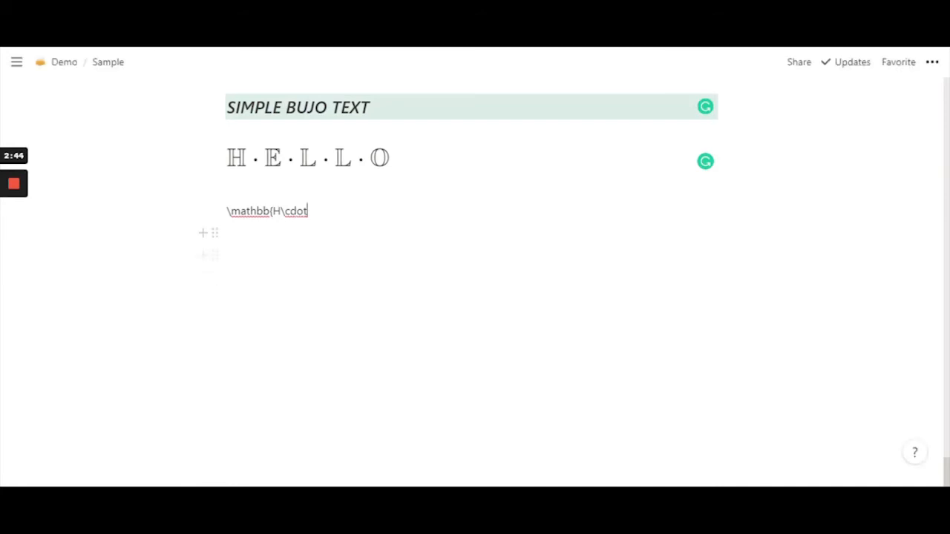
drag(280, 211, 307, 211)
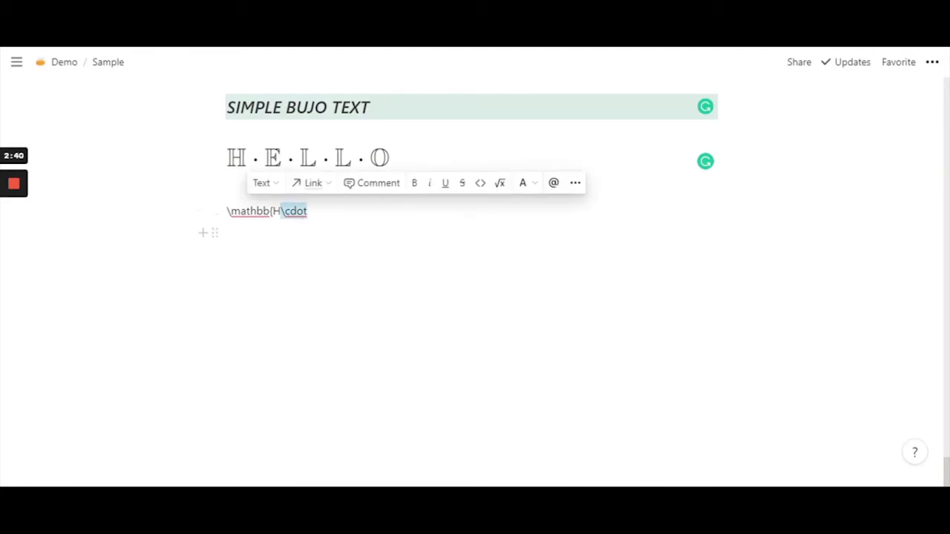
click(310, 211)
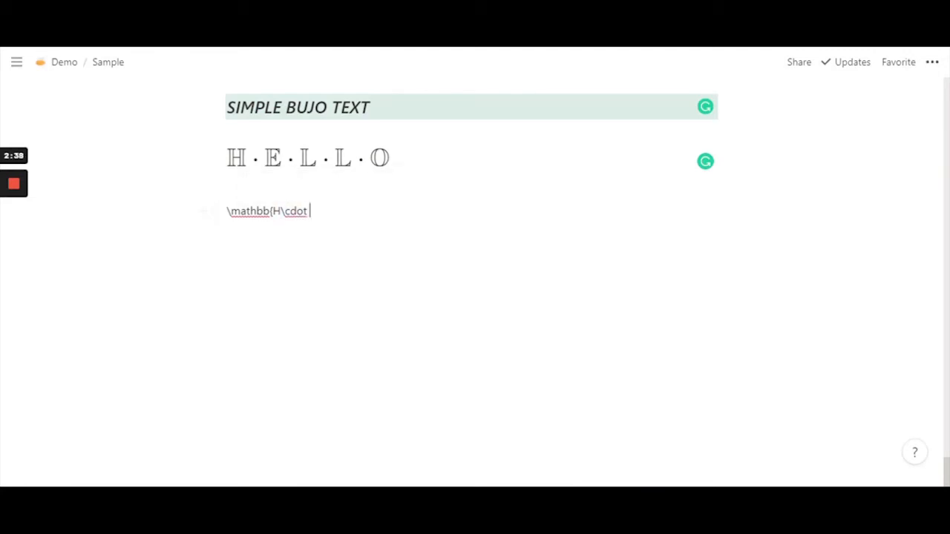
text(E)
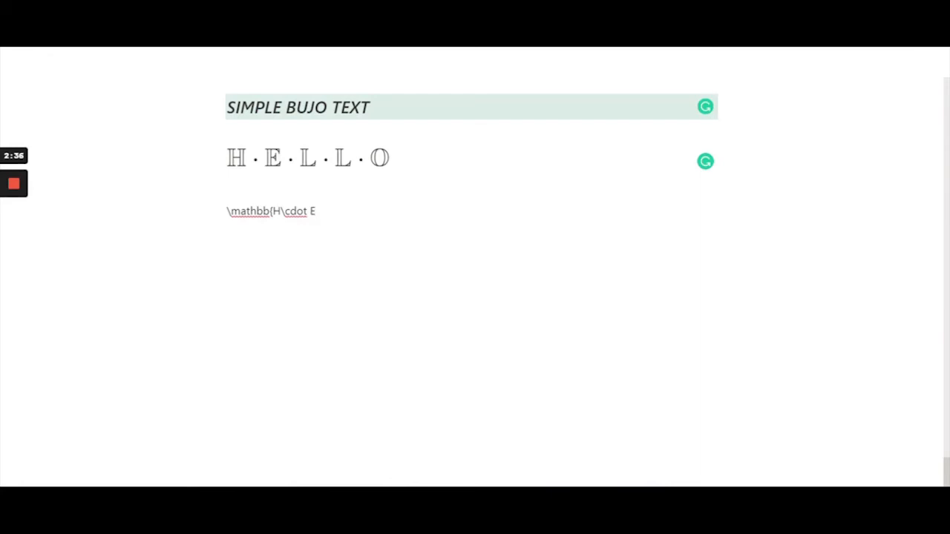
text(\cdot)
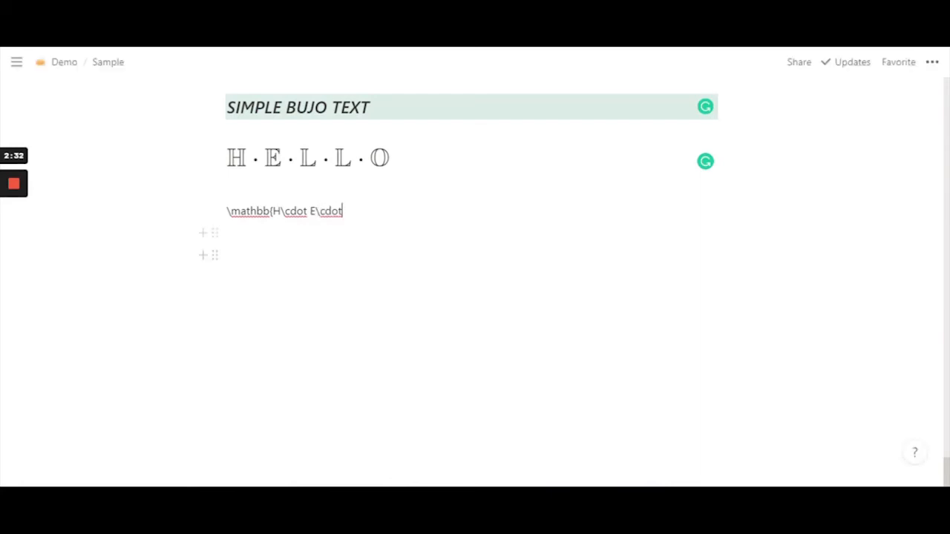
text( Y)
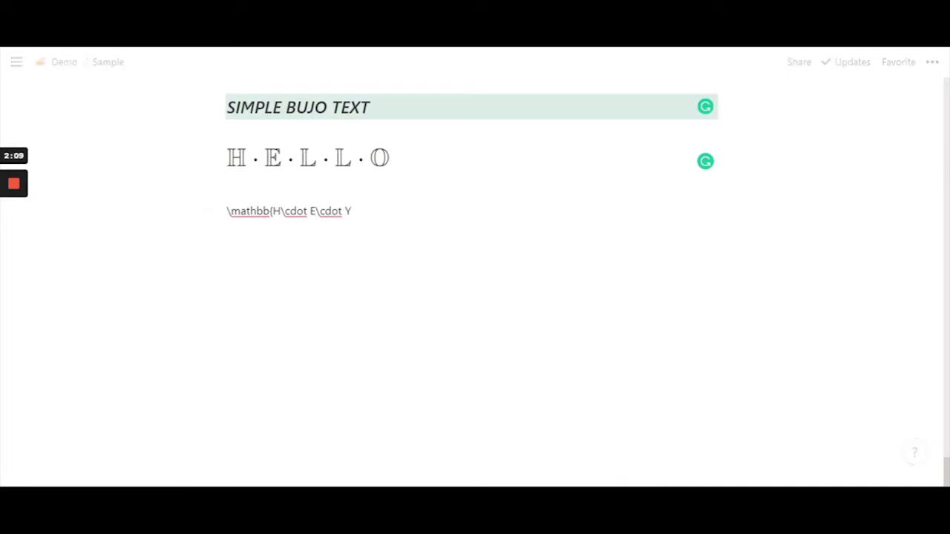
text(})
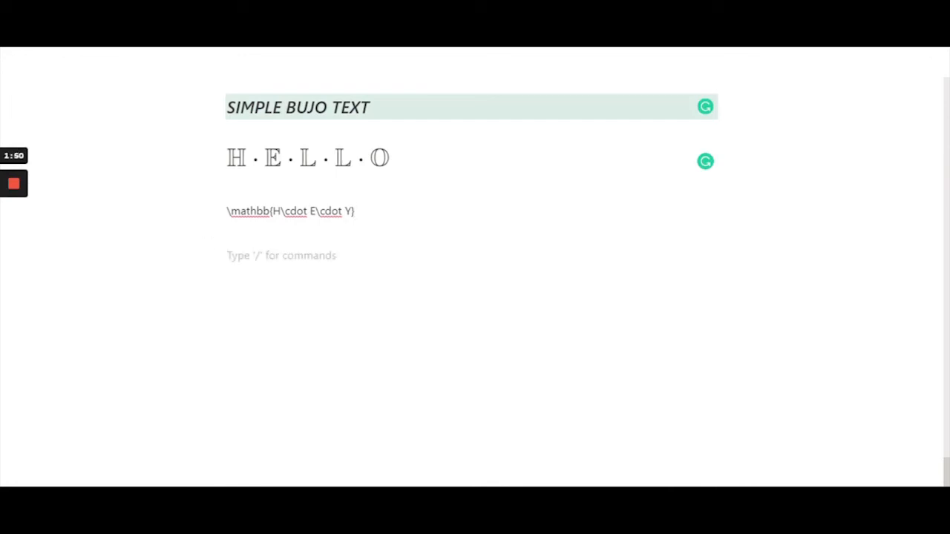
Add the word Hey on a line below the code, and copy the whole \mathbb code line
text(Hey)
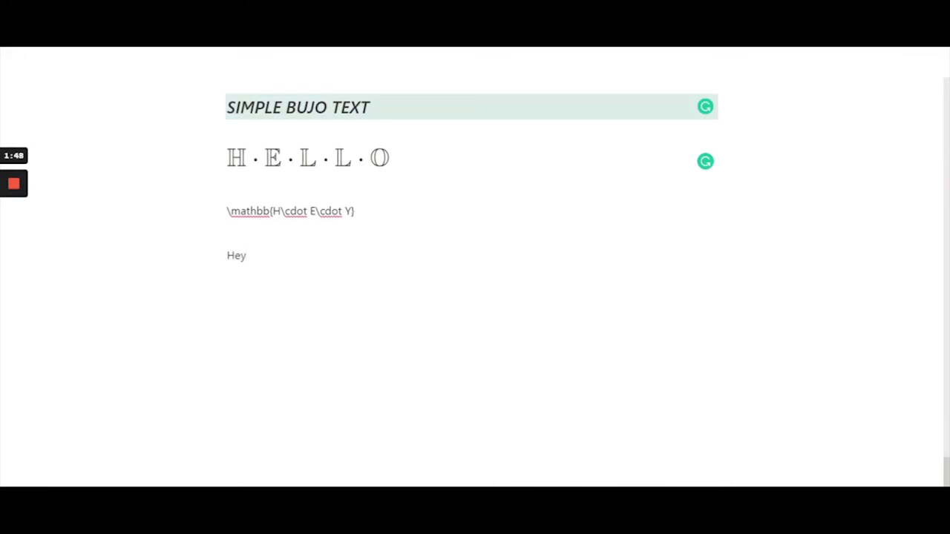
click(263, 211)
double_click(263, 212)
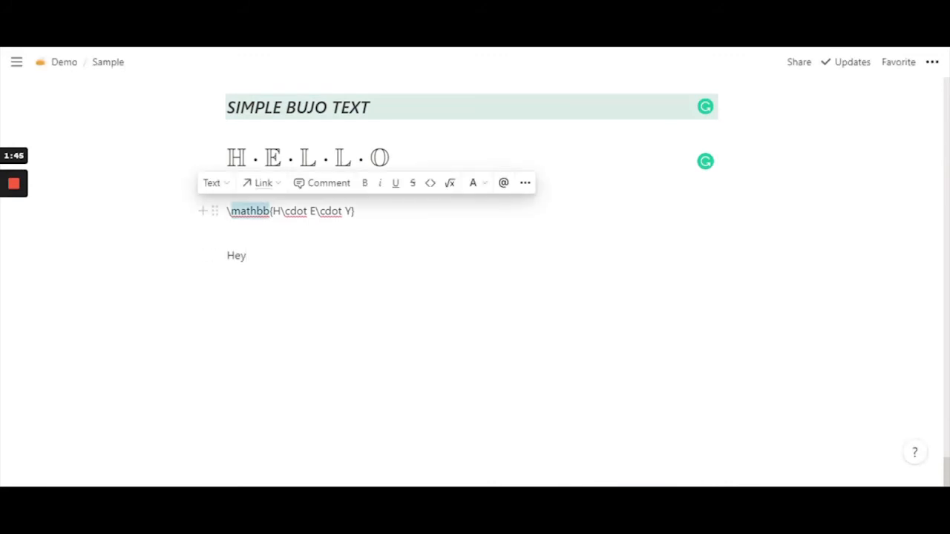
triple_click(263, 212)
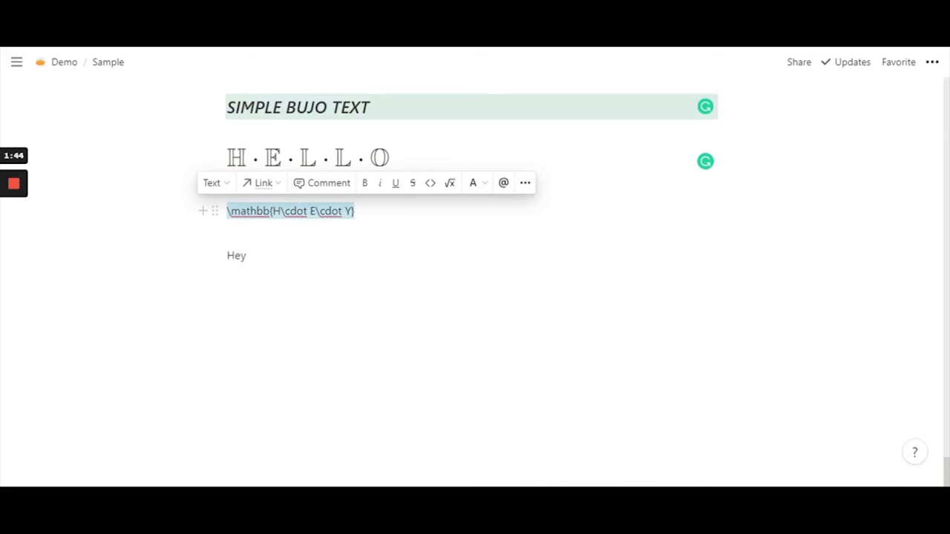
key(ctrl+c)
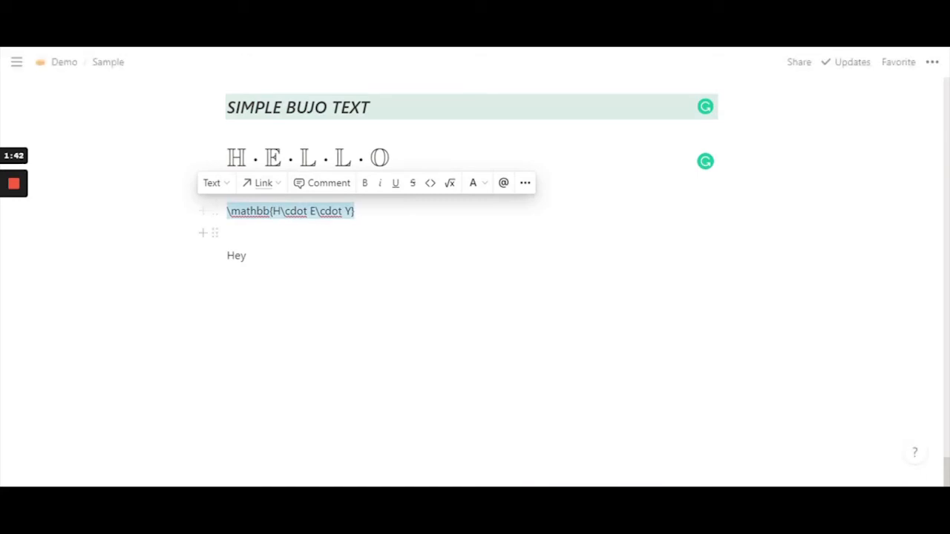
Convert the word Hey into an inline equation and replace its content with the copied \mathbb{H\cdot E\cdot Y} code
click(247, 255)
key(Left)
key(ctrl+a)
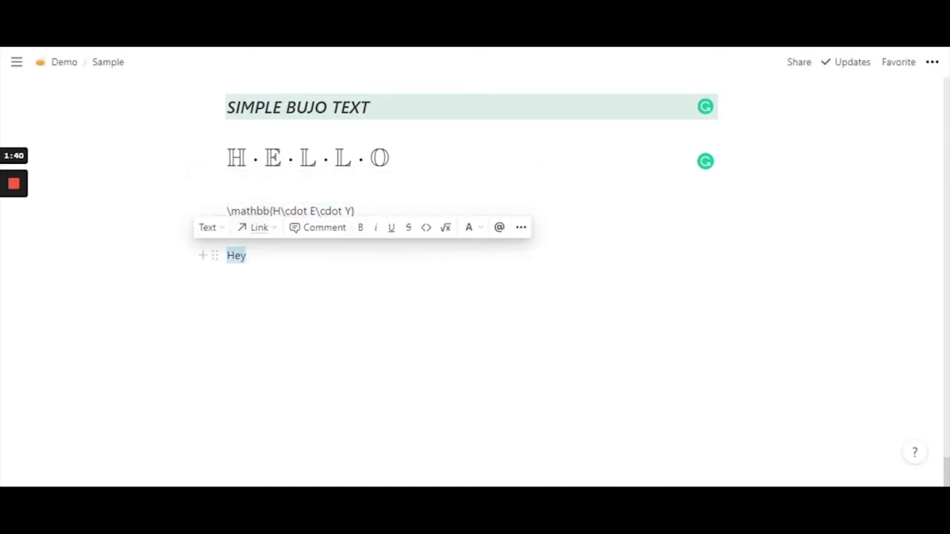
click(447, 229)
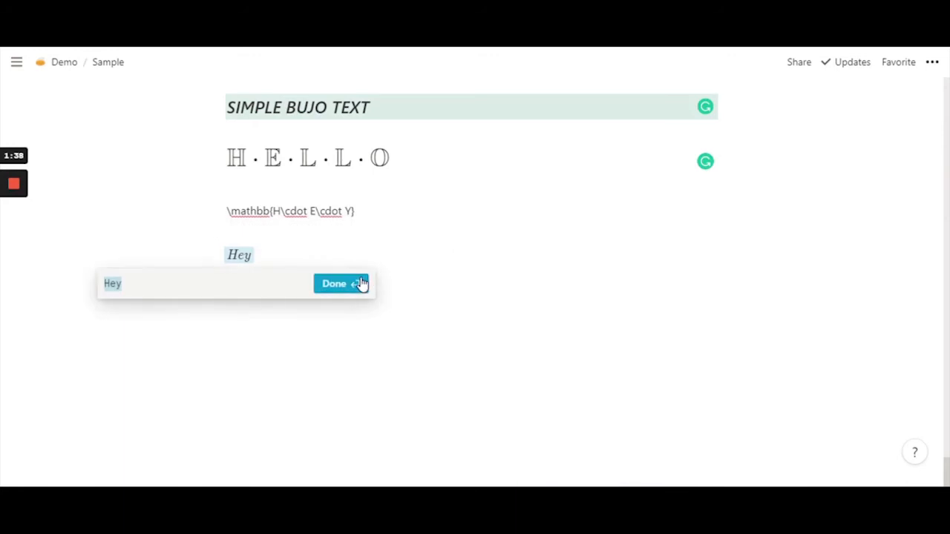
key(ctrl+v)
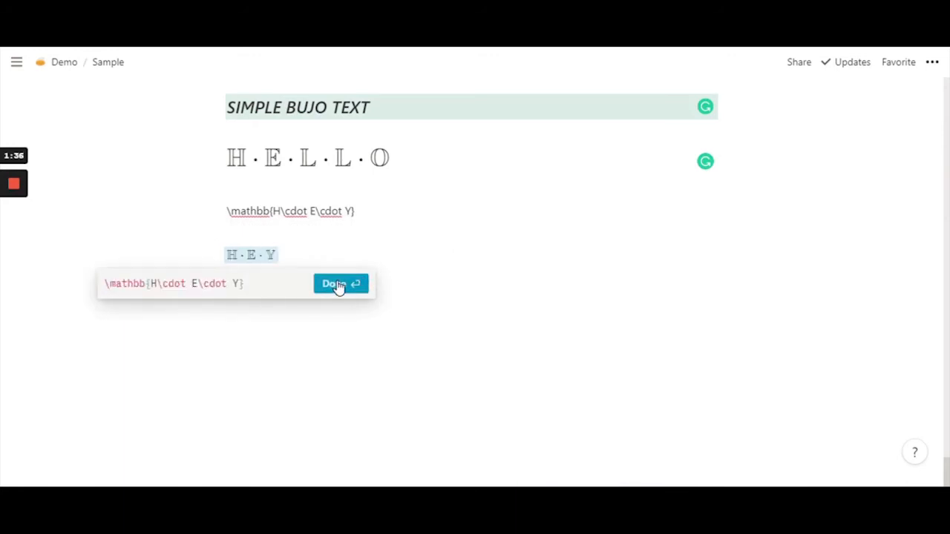
click(338, 285)
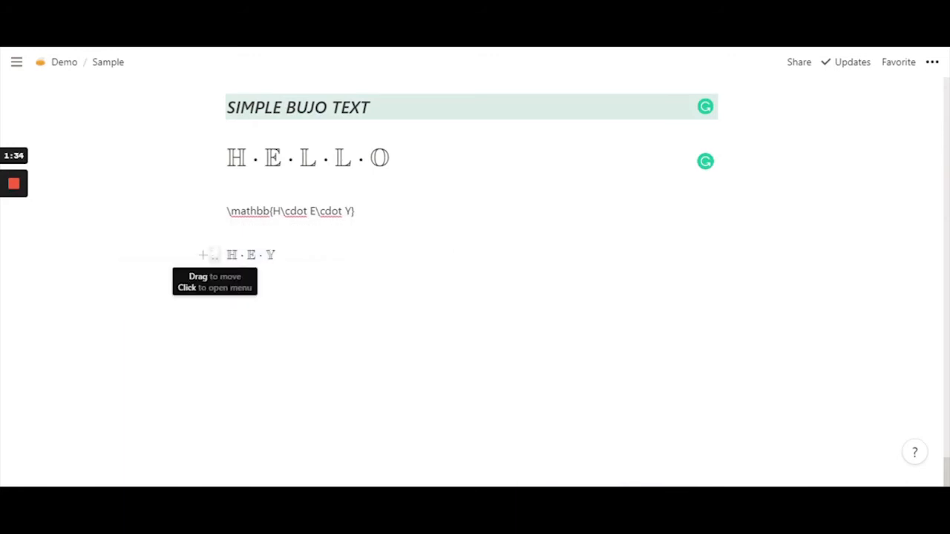
Turn the block containing the HEY equation into a Heading 1
click(214, 256)
mouse_move(157, 215)
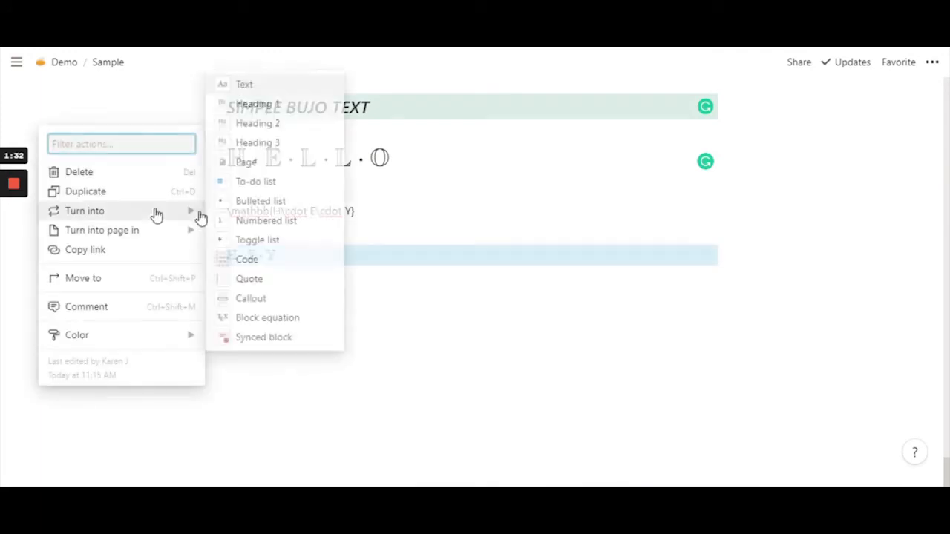
click(288, 110)
click(282, 357)
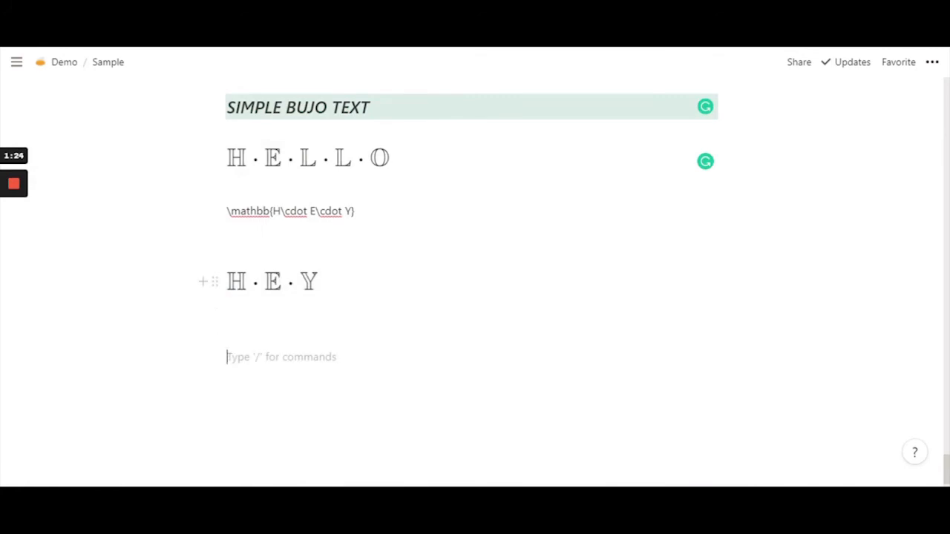
Change the style command of the HEY equation to \mathcal
click(244, 283)
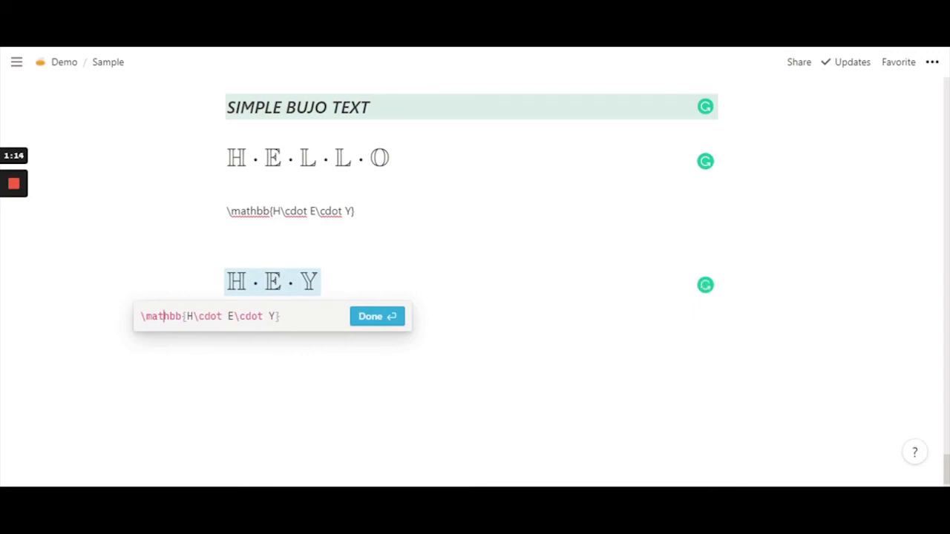
key(Right)
key(shift+Right)
key(shift+Right)
text(ca)
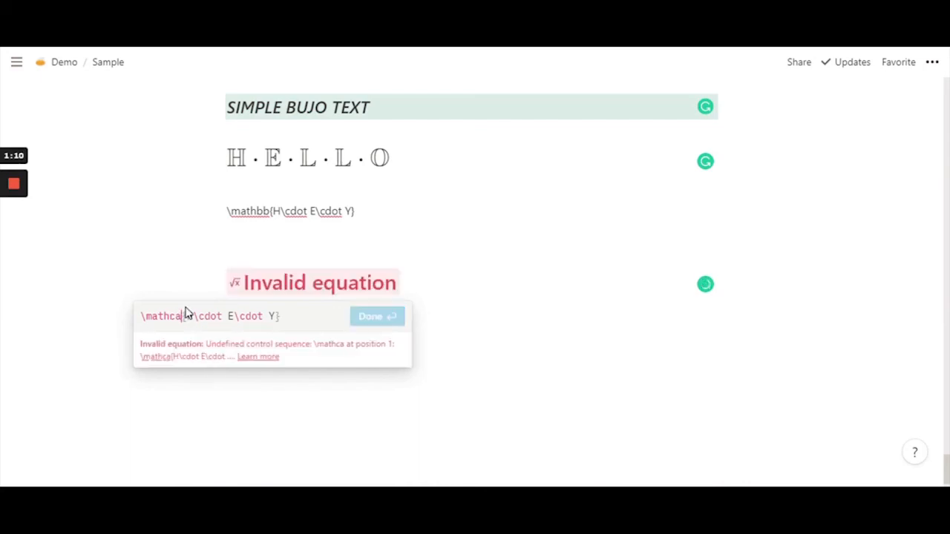
text(l)
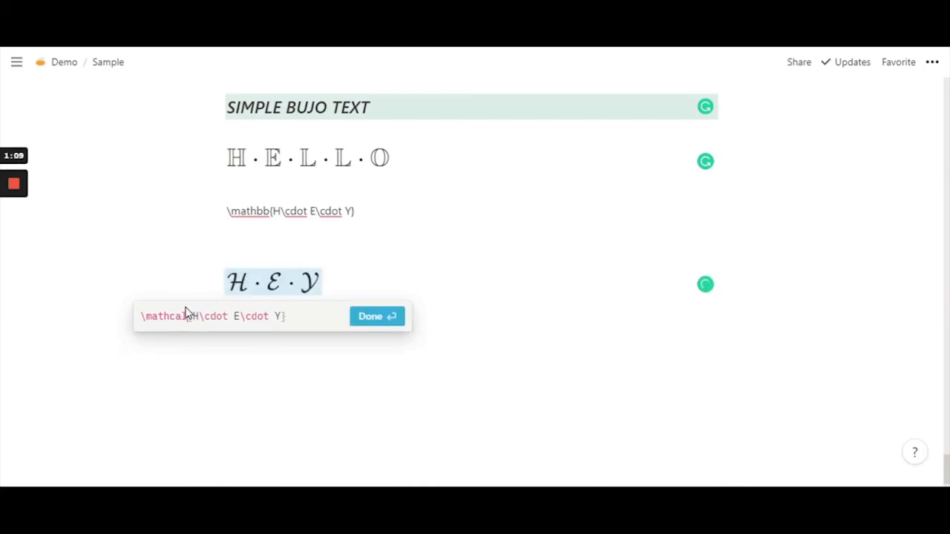
click(363, 319)
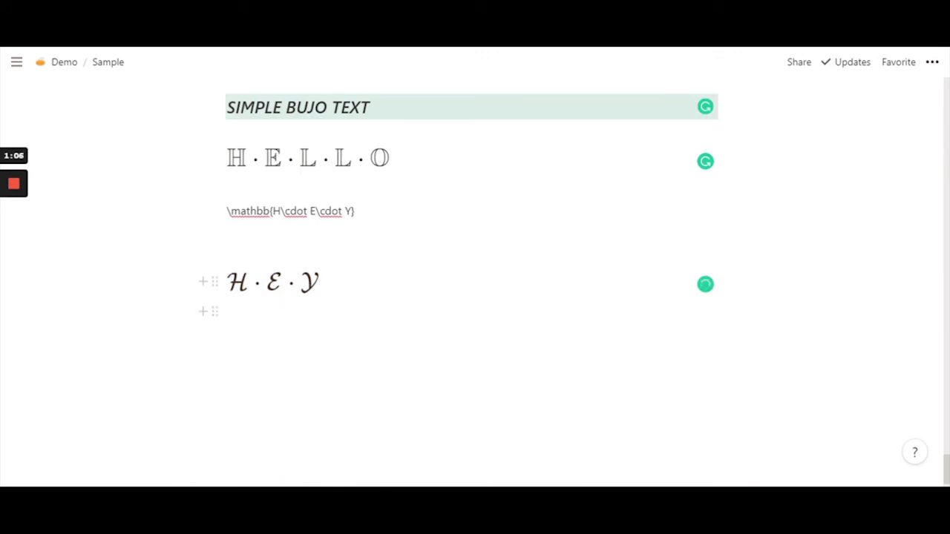
Try the script style on the HEY equation by replacing its style command with \mathscr
click(249, 286)
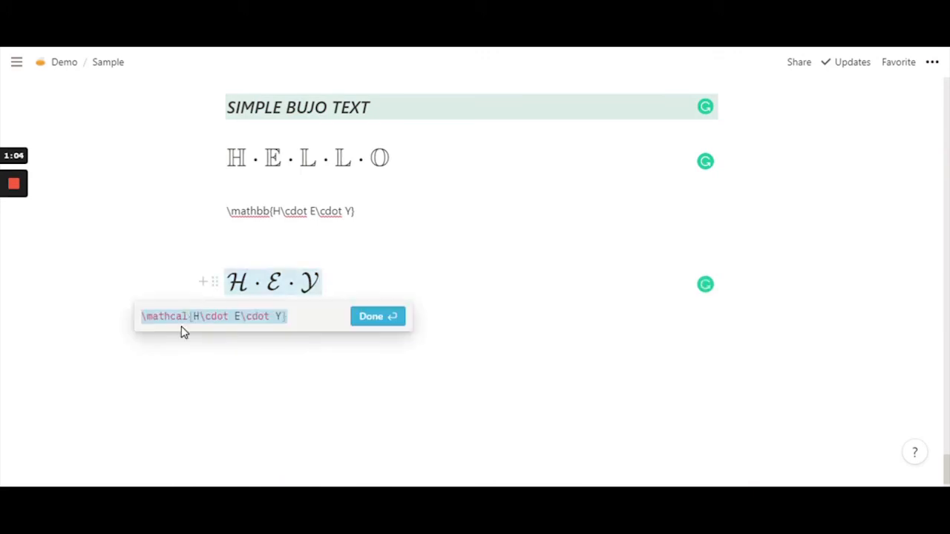
click(186, 317)
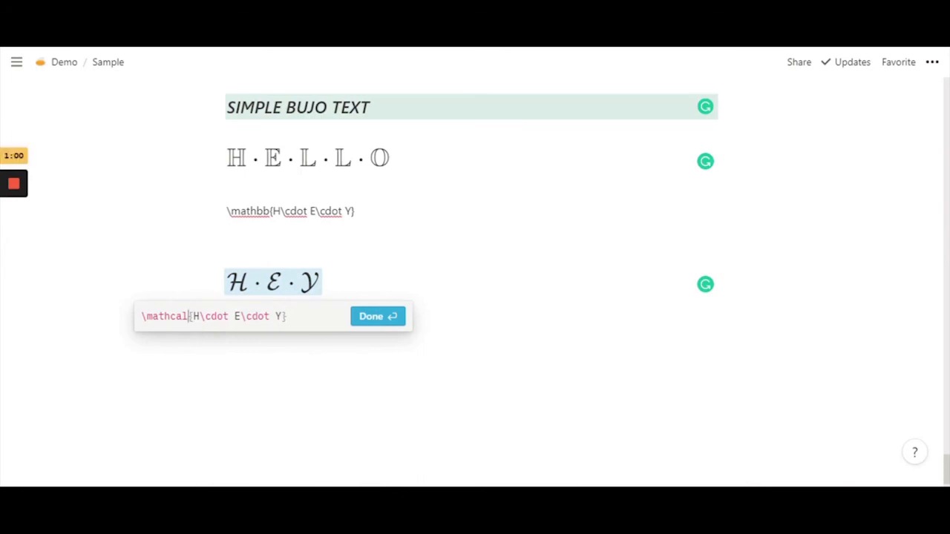
key(BackSpace)
key(BackSpace)
key(BackSpace)
text(sc)
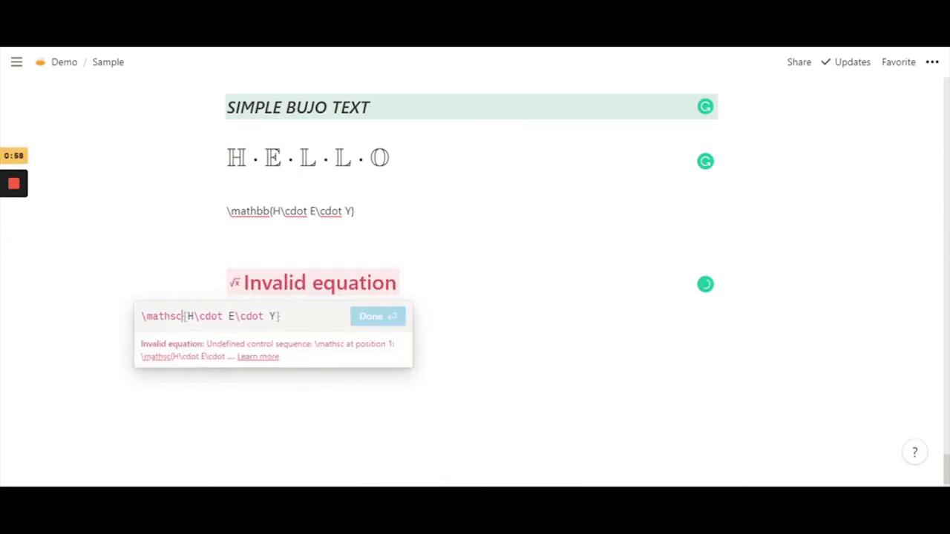
text(r)
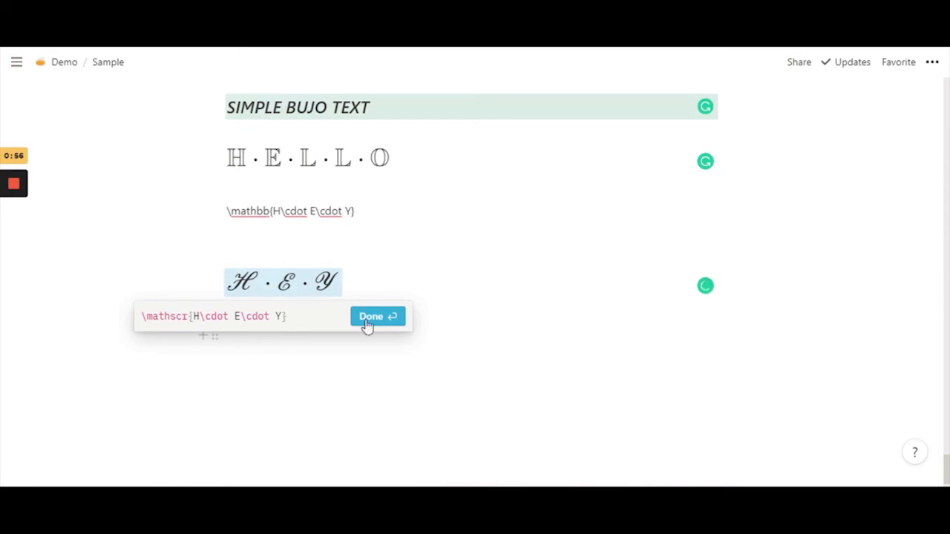
Restore the HEY equation's style command to \mathcal
key(BackSpace)
key(BackSpace)
key(BackSpace)
key(BackSpace)
key(BackSpace)
key(BackSpace)
text(at)
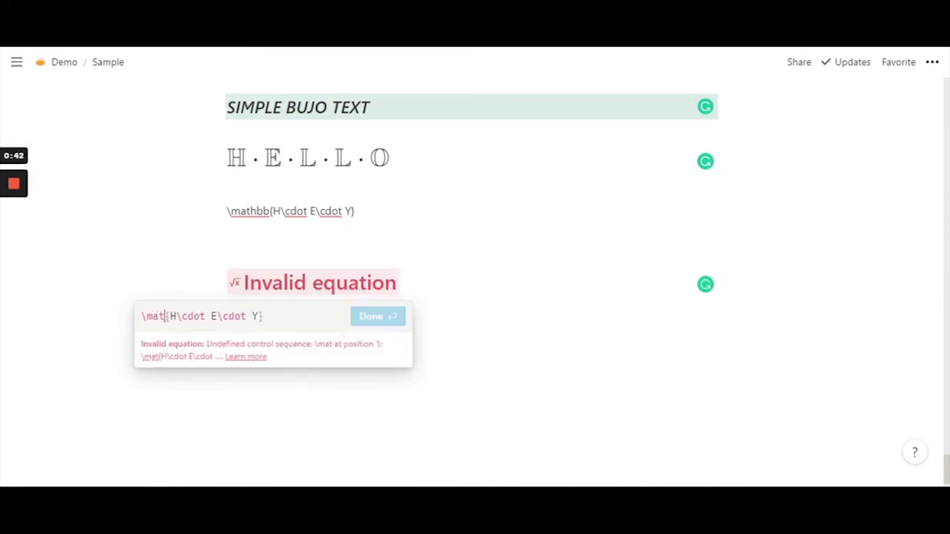
text(hca)
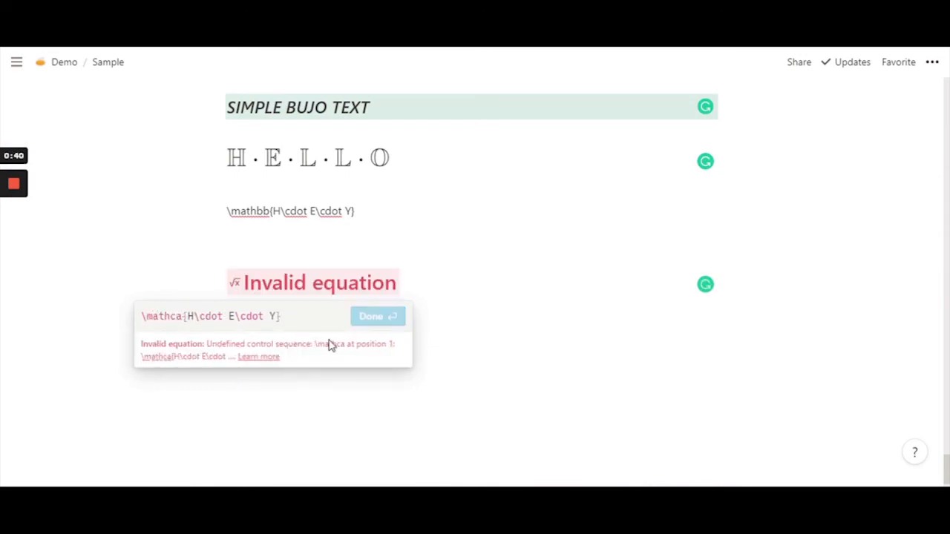
text(l)
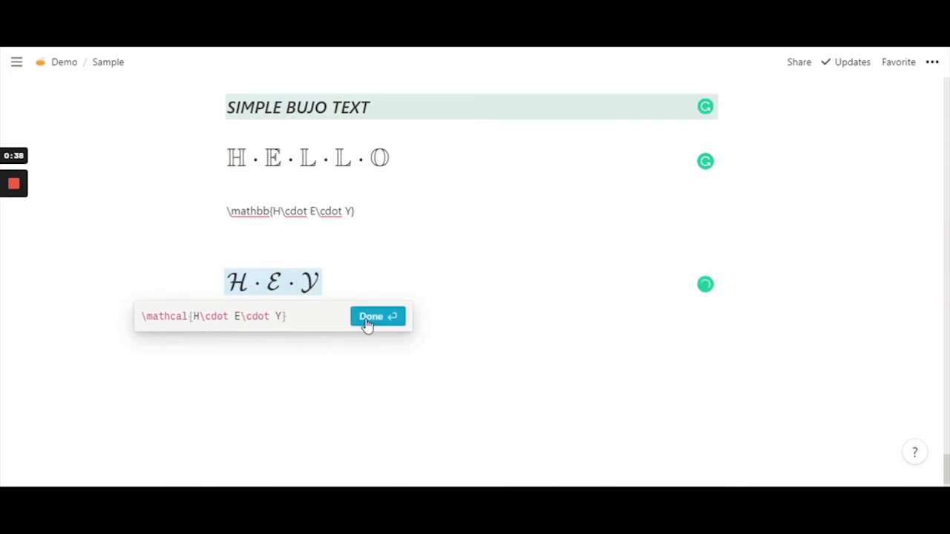
Colour the HEY equation cornflower blue by adding \color{cornflowerblue} before its \mathcal command
click(273, 282)
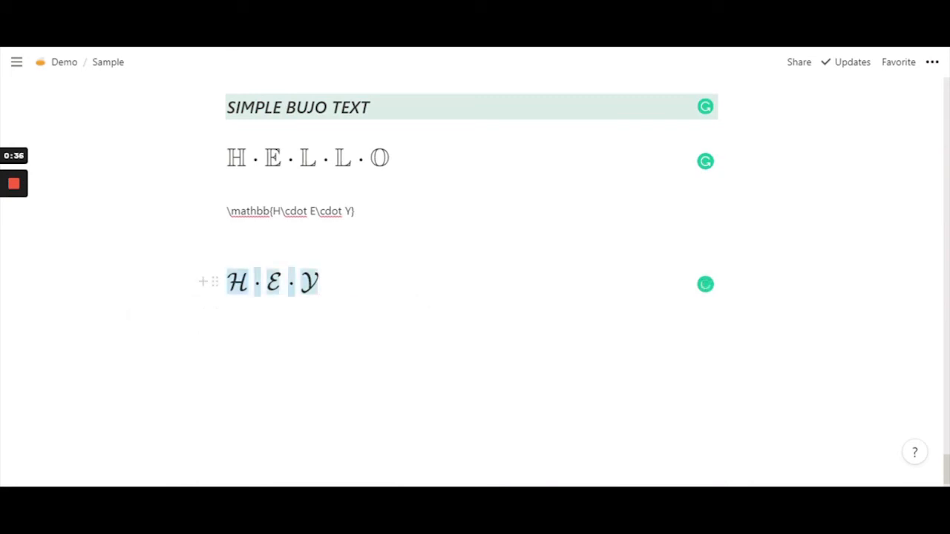
click(141, 316)
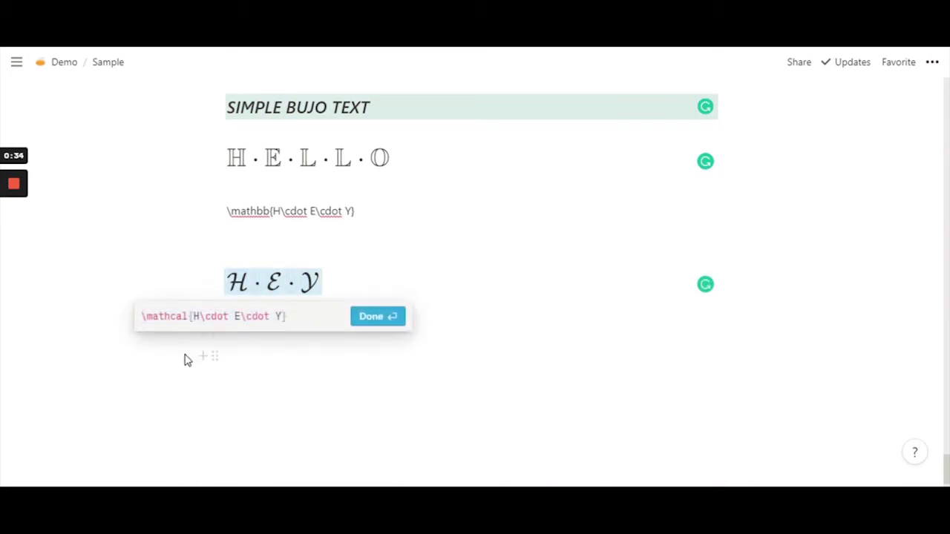
text(\color{)
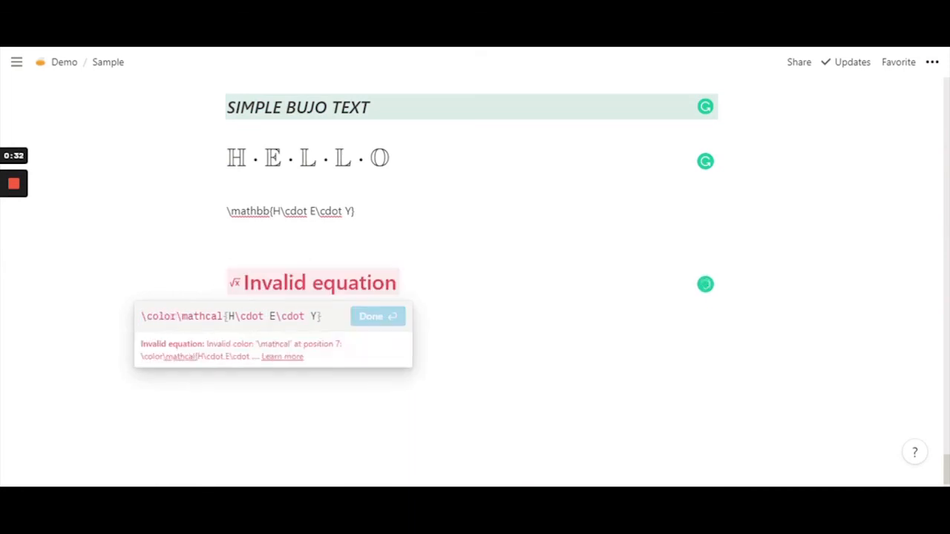
text(cornflower)
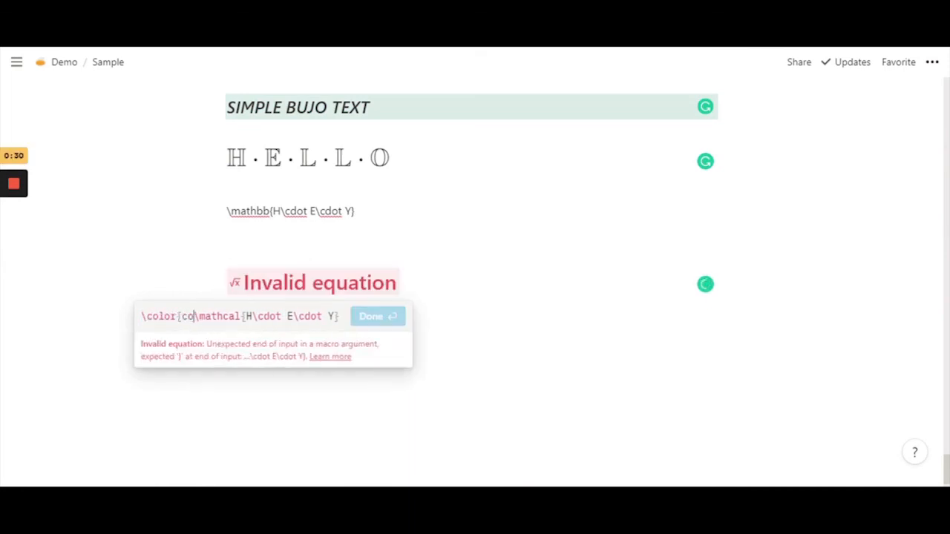
text(blue)
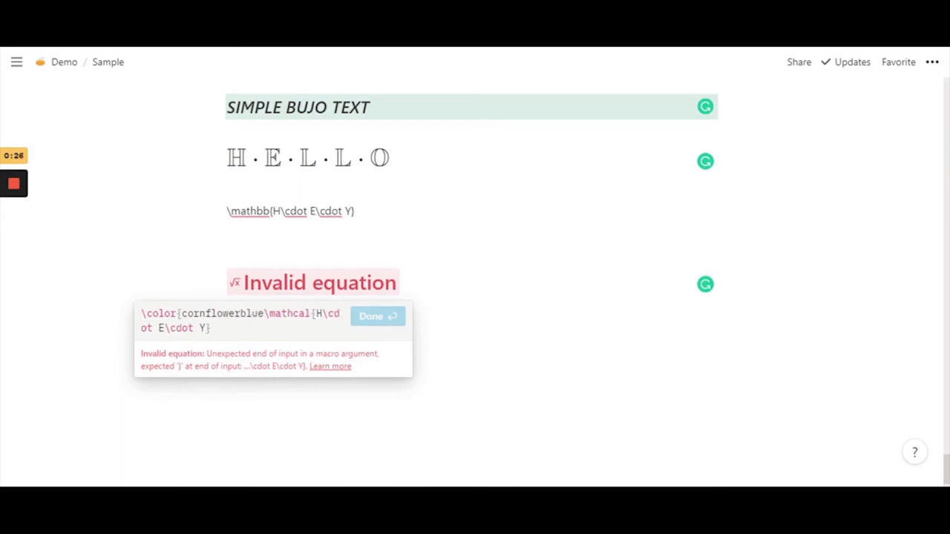
text(})
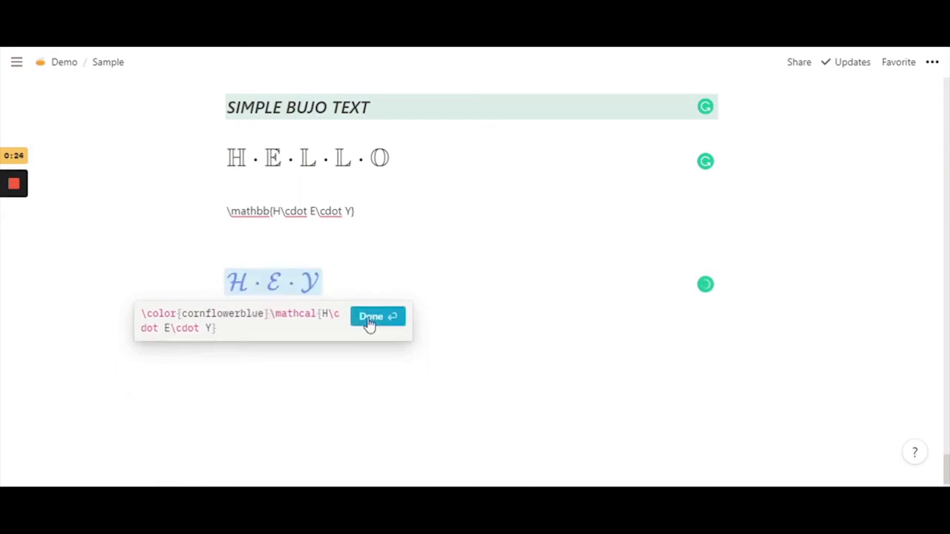
key(Return)
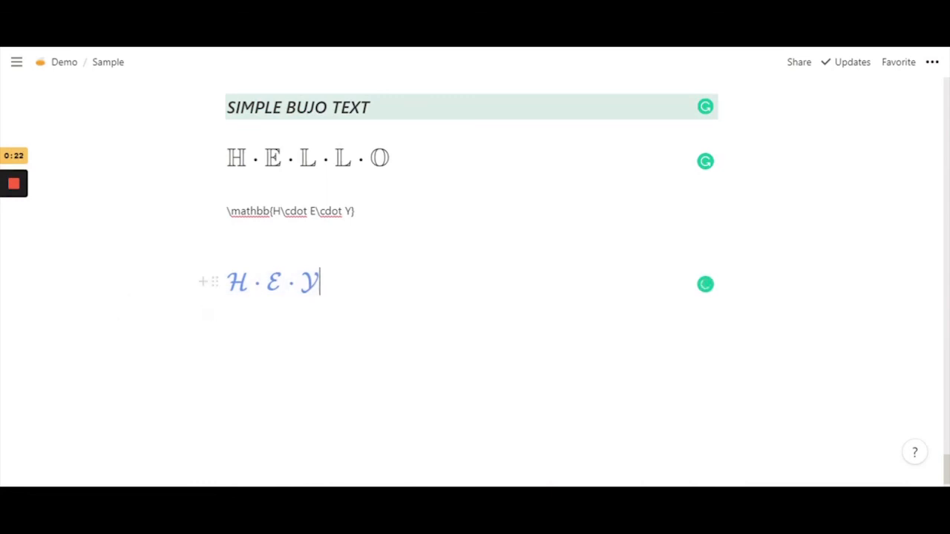
click(273, 283)
click(187, 314)
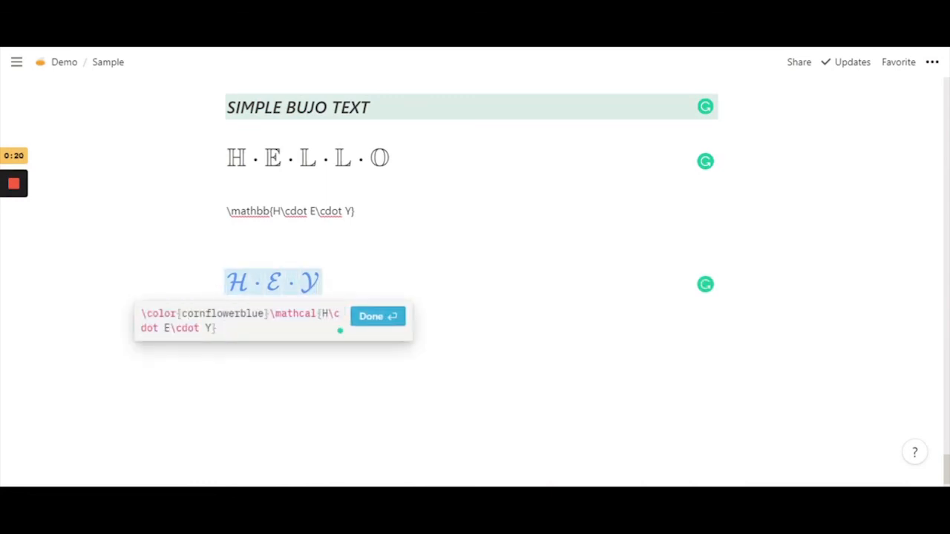
click(368, 319)
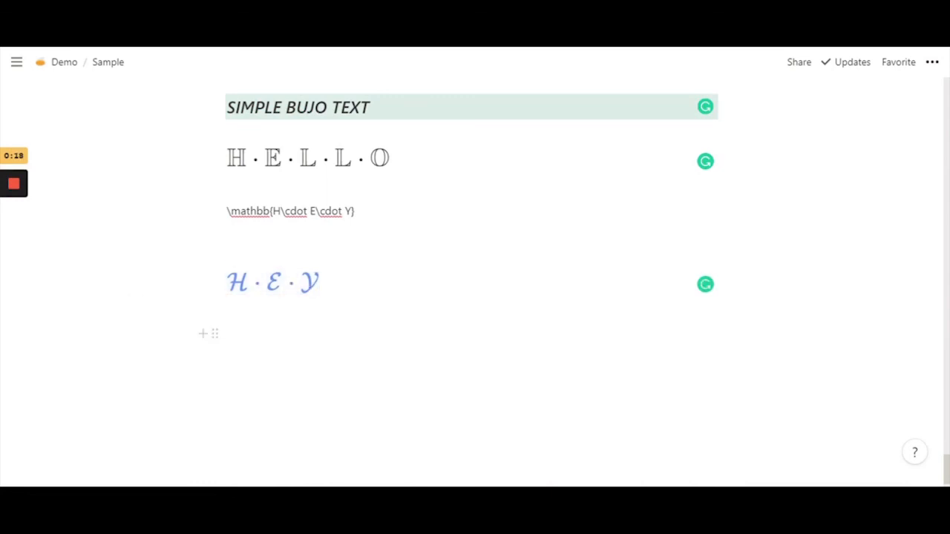